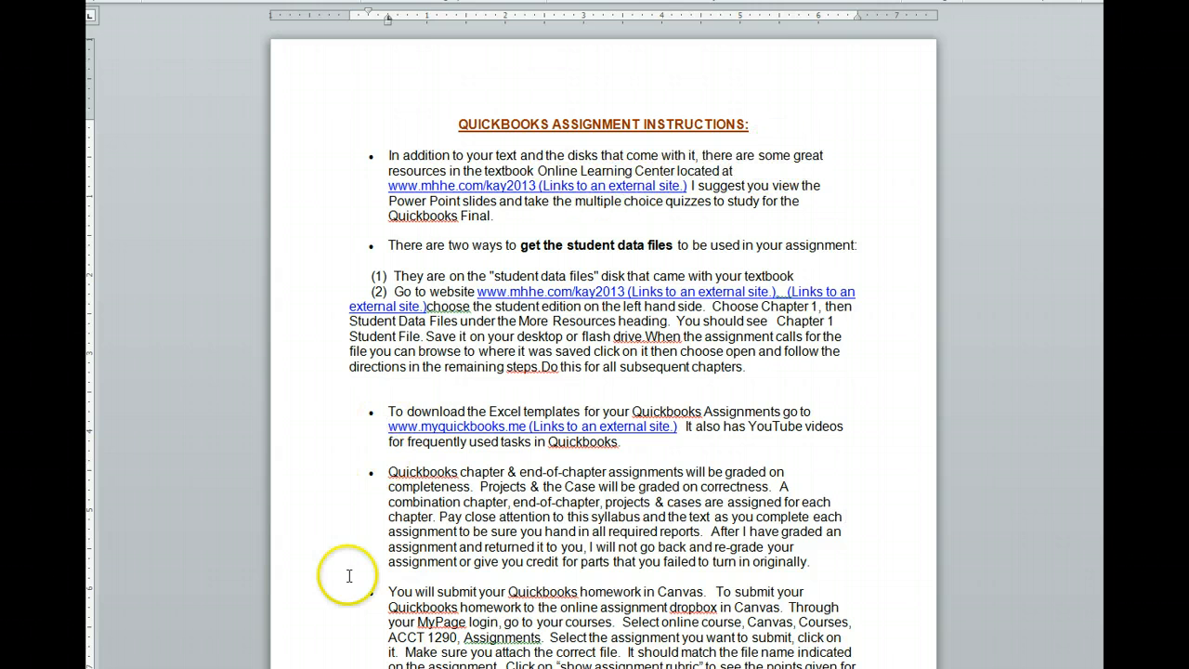
Step: Switch to the browser and open Chapter 2 in the Student Edition of the Computer Accounting with QuickBooks 2013 site
left_click(253, 667)
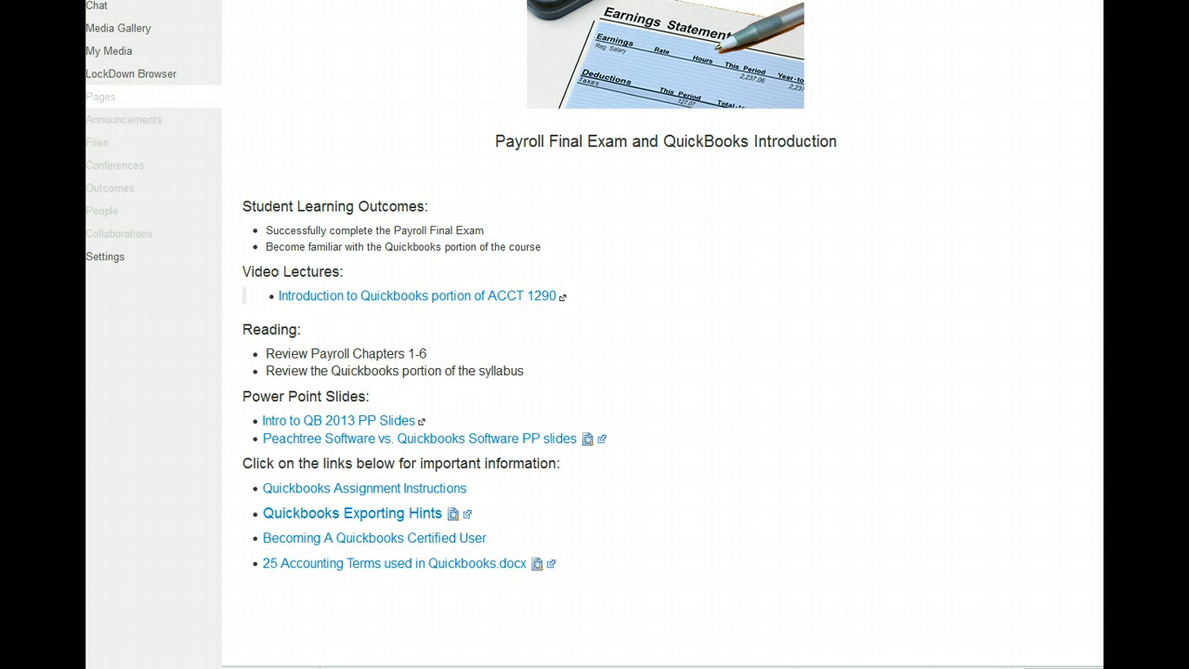
key("ctrl+Tab")
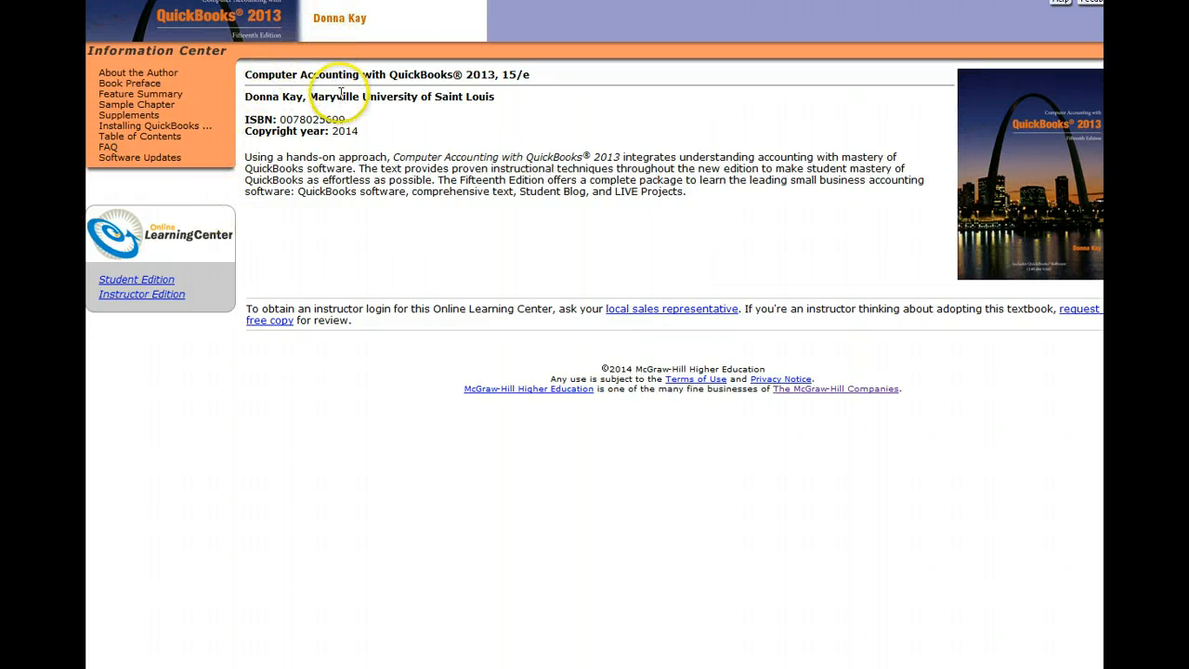
left_click(166, 281)
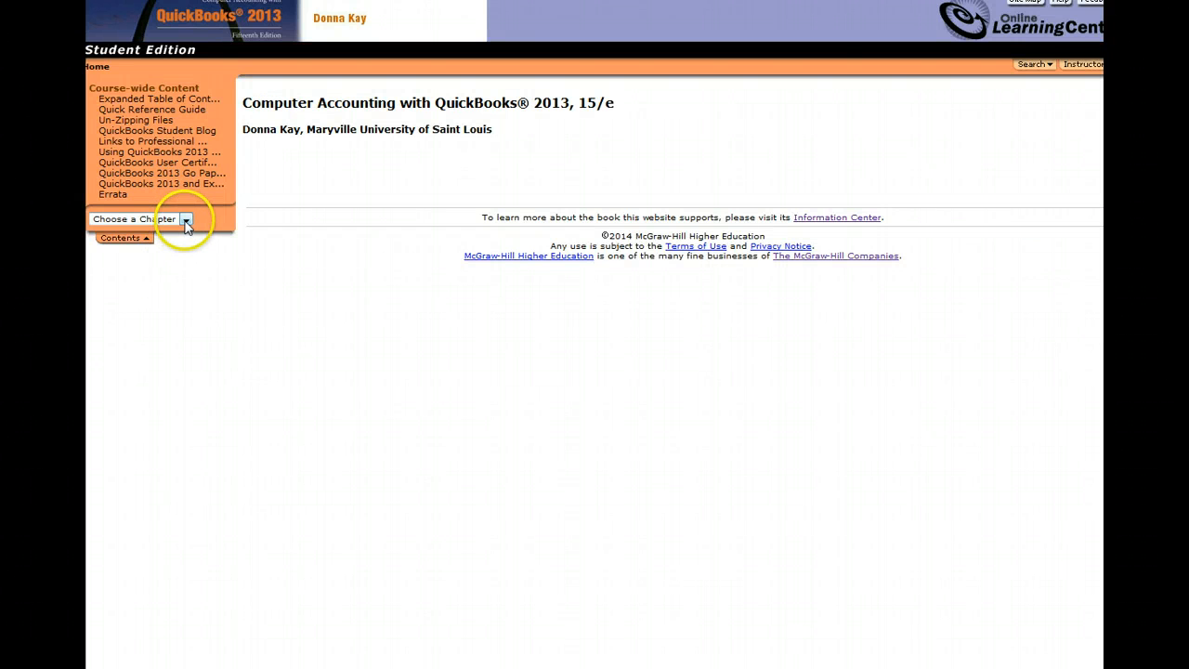
left_click(186, 220)
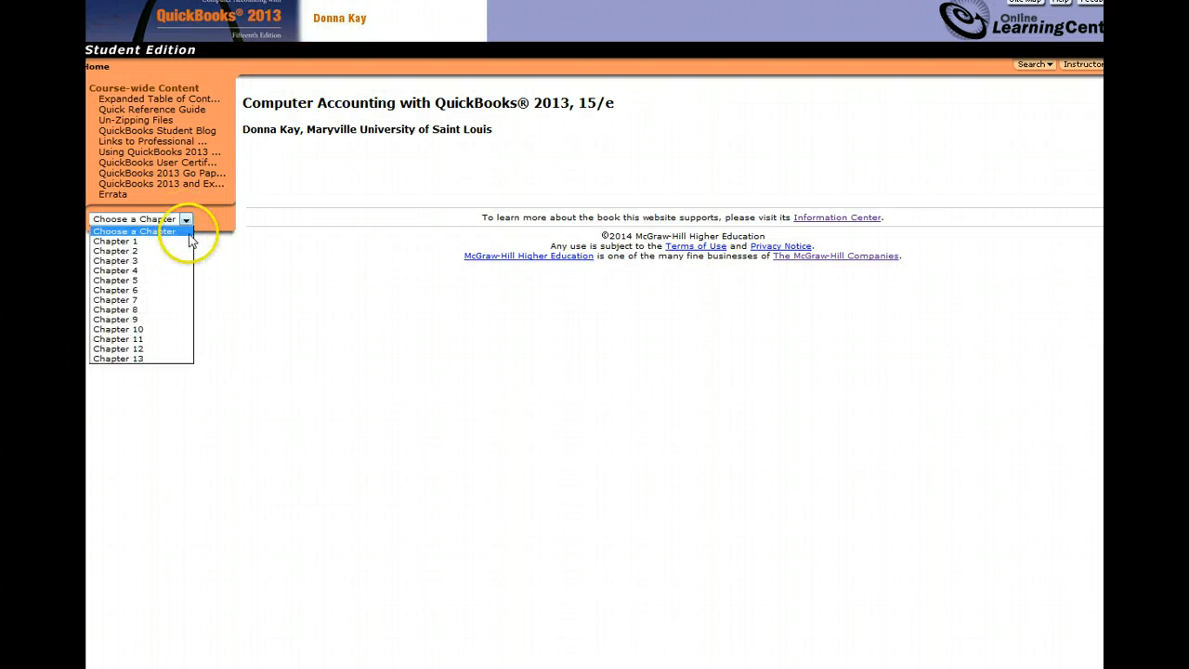
left_click(186, 252)
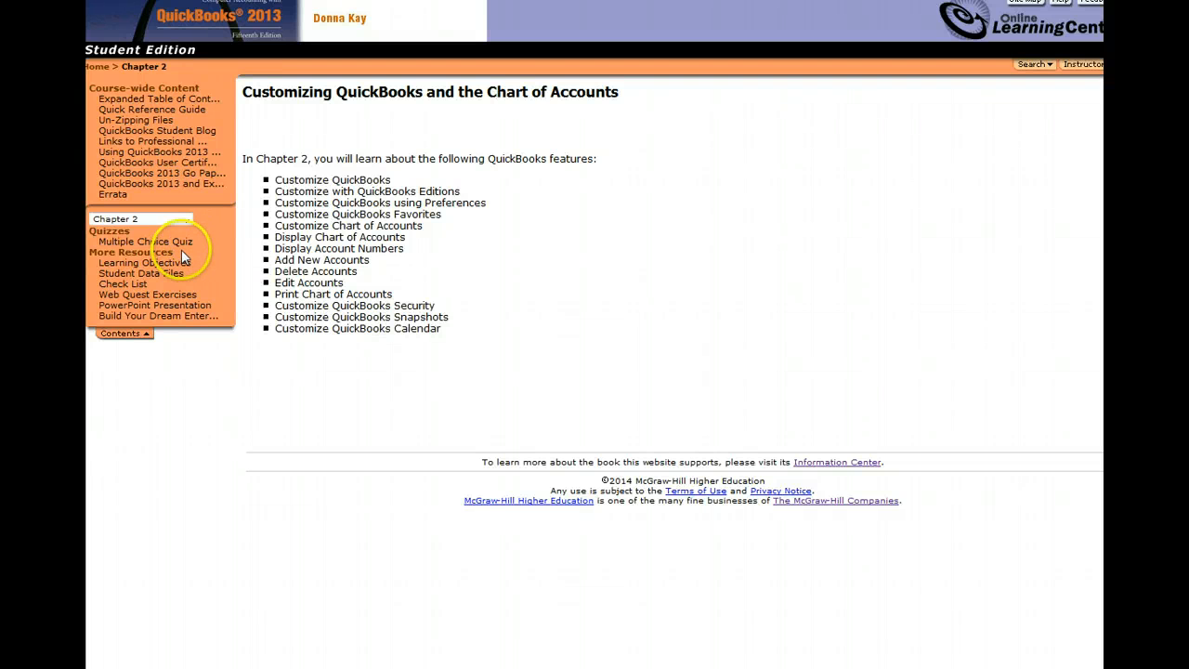
Step: Open Chapter 2's Student Data Files page and choose the Chapter 02 Student Data File
left_click(186, 243)
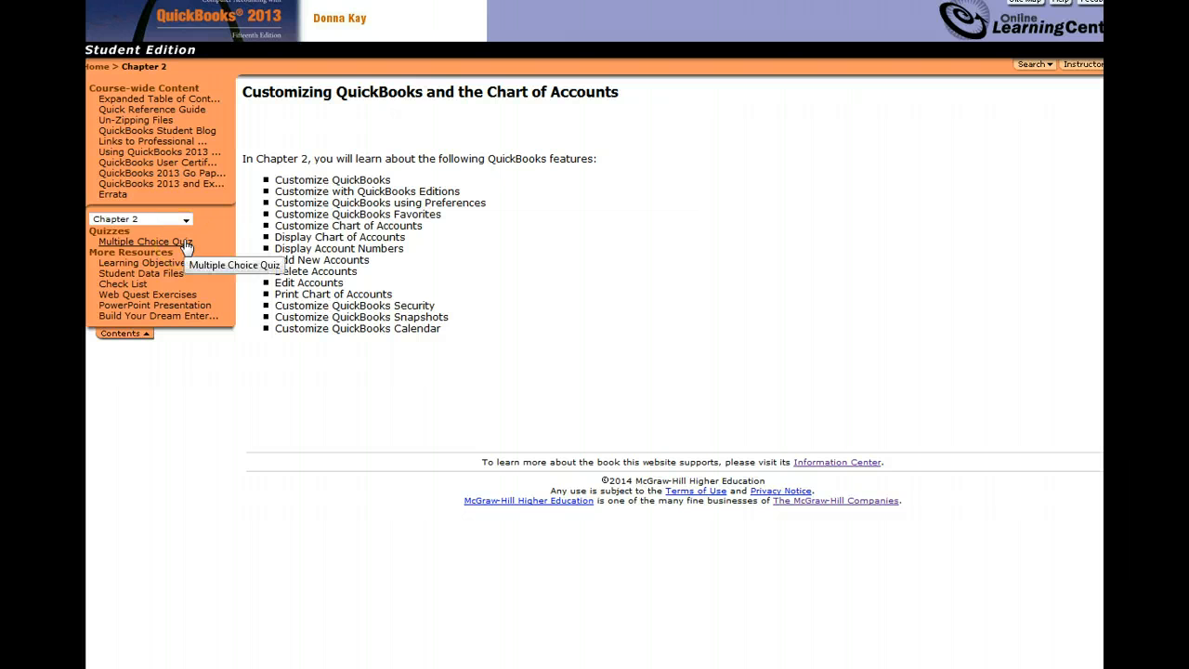
left_click(173, 272)
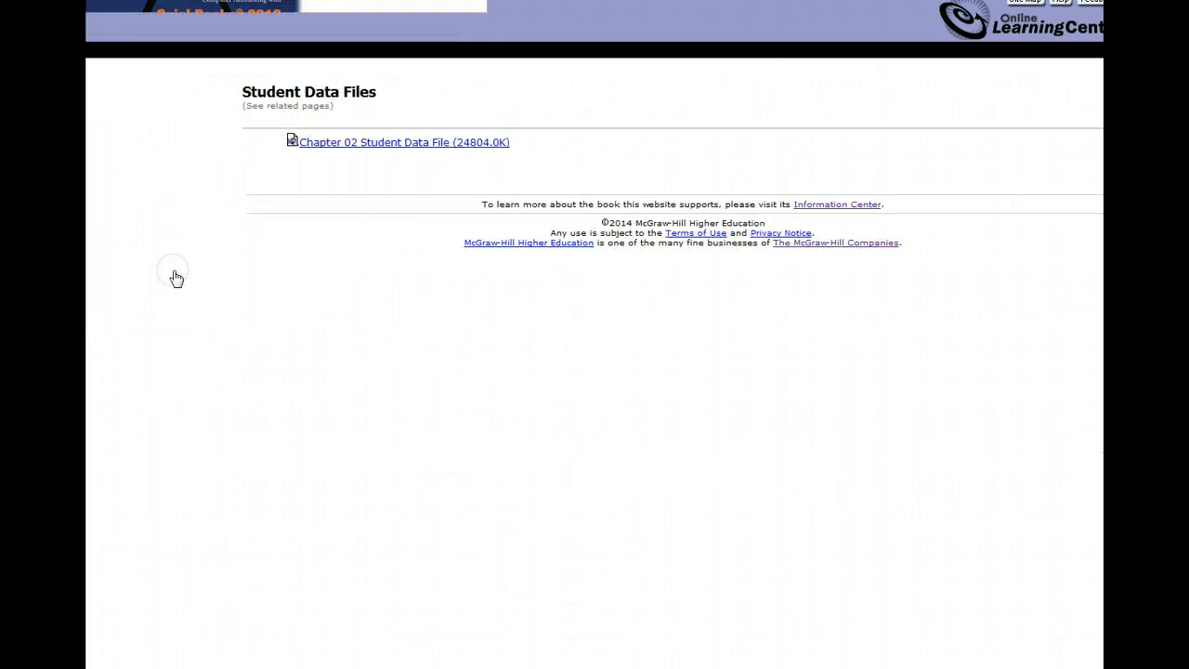
left_click(364, 192)
left_click(395, 150)
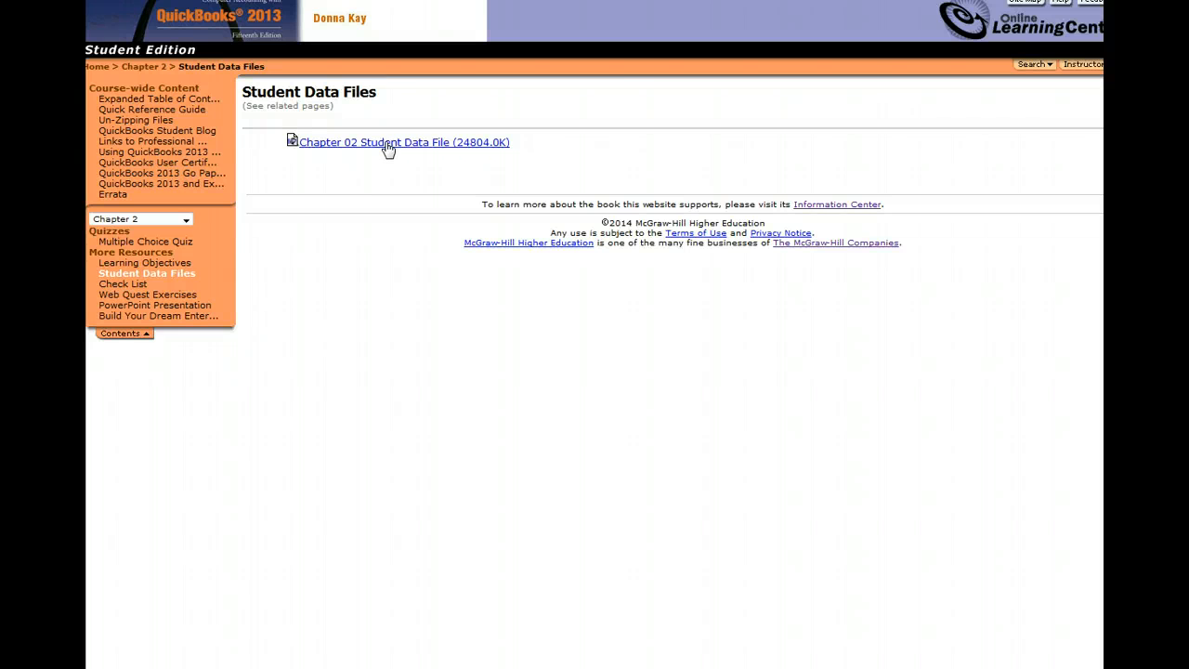
left_click(371, 146)
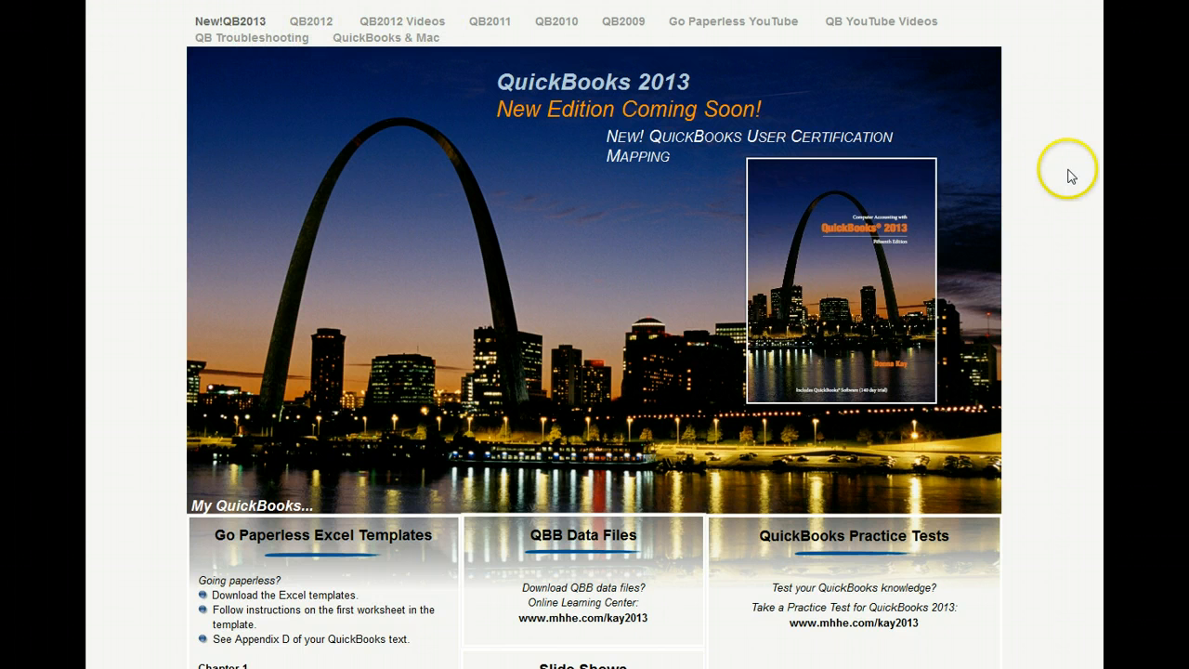
Step: Open the Chapter 2 REPORTS Excel template from the Go Paperless Excel Templates on the My QuickBooks page
scroll(948, 326, "down", 5)
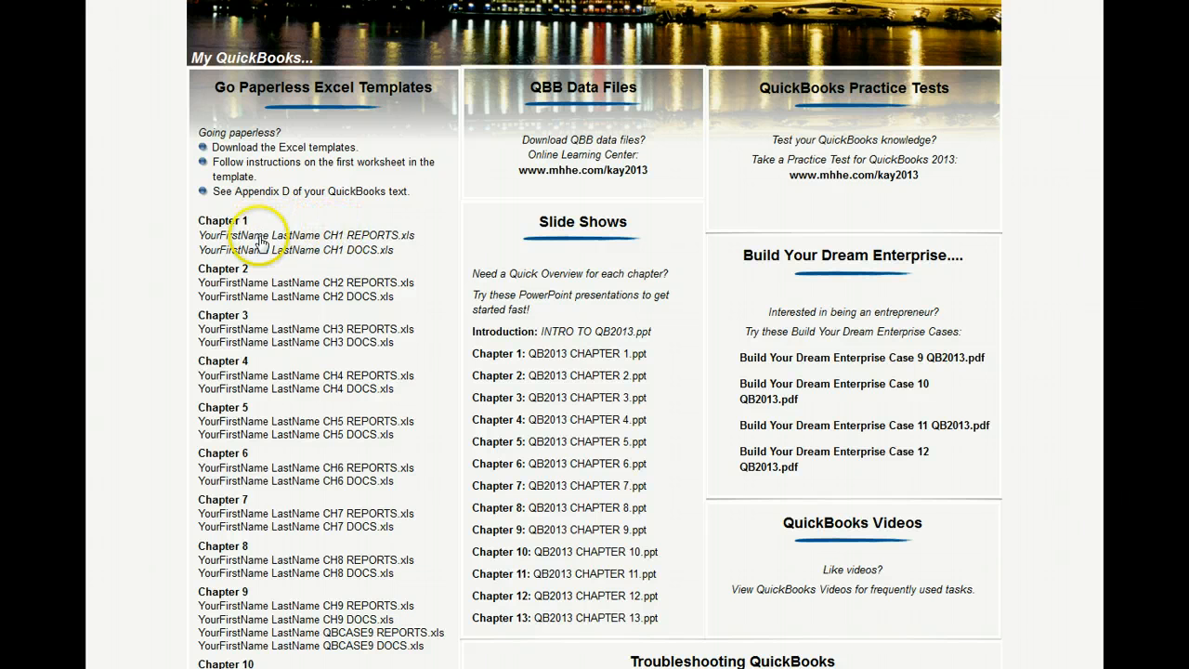
left_click(348, 238)
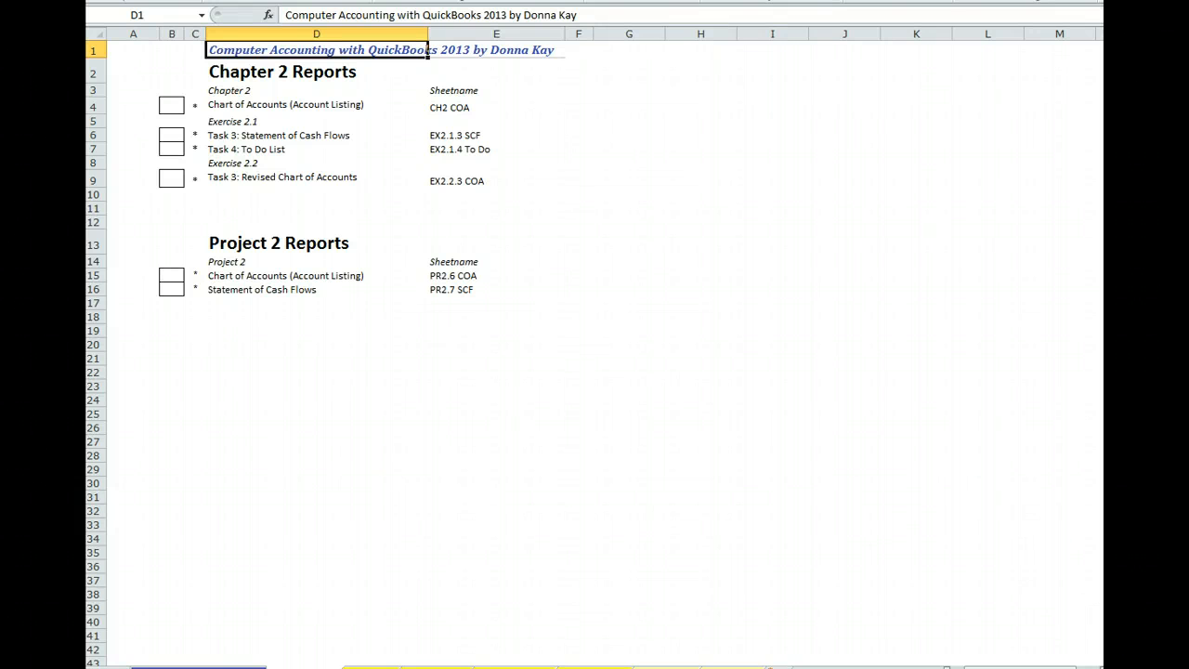
Step: Show the Go Paperless Reports instructions from step 1 on the template's INSTRUCTIONS REPORTS sheet
scroll(595, 353, "down", 1)
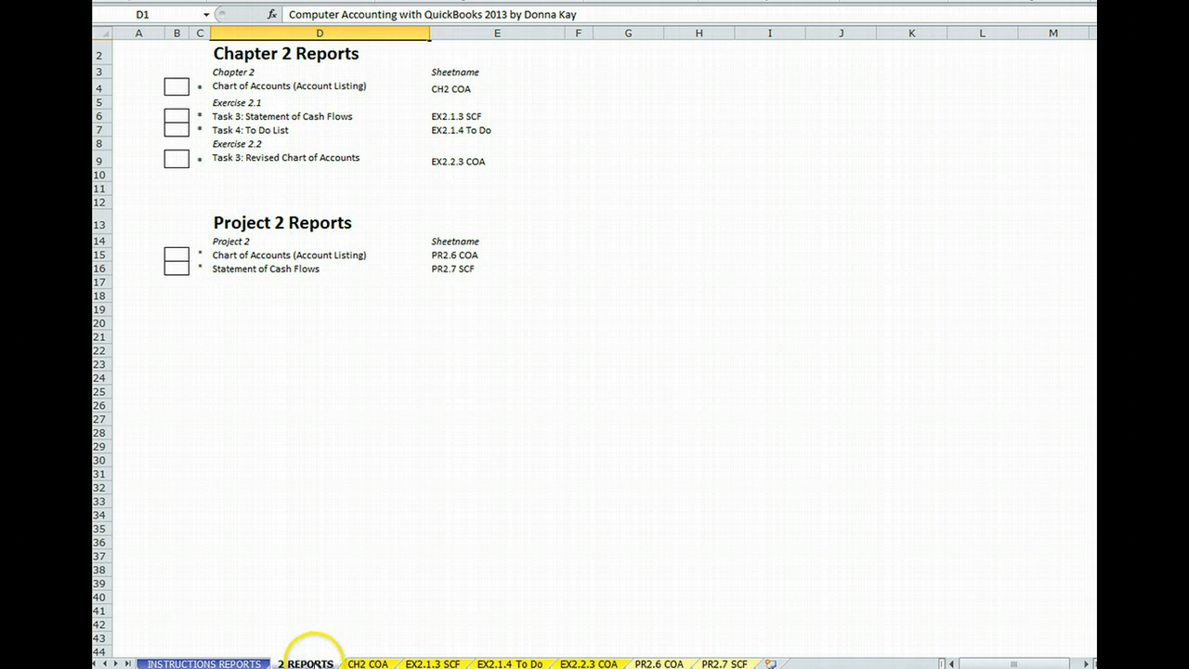
left_click(246, 661)
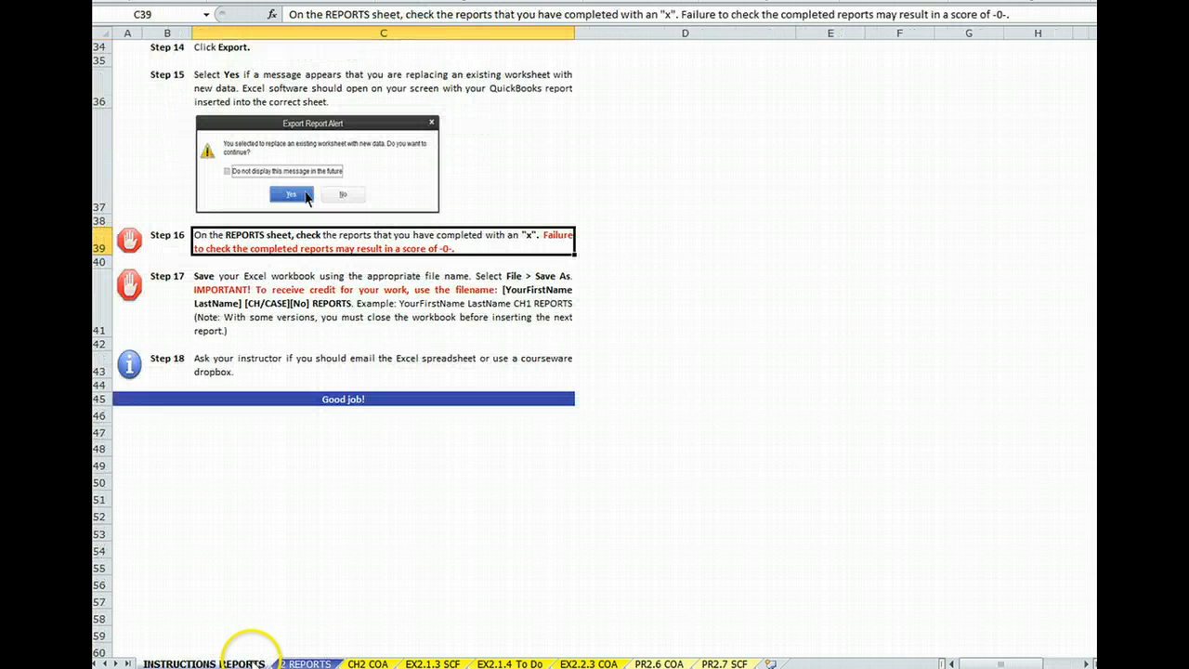
left_click_drag(1097, 279, 1095, 63)
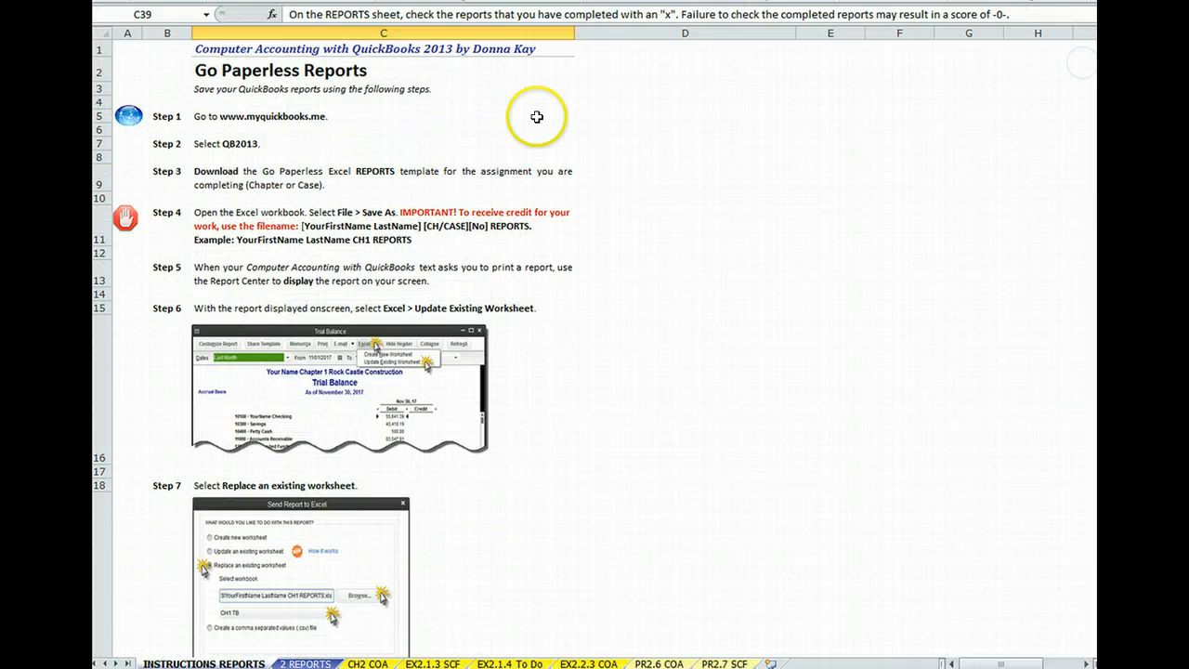
Step: Compare the 2 REPORTS checklist with the CH2 COA and EX2.1.3 SCF sheets
left_click(310, 662)
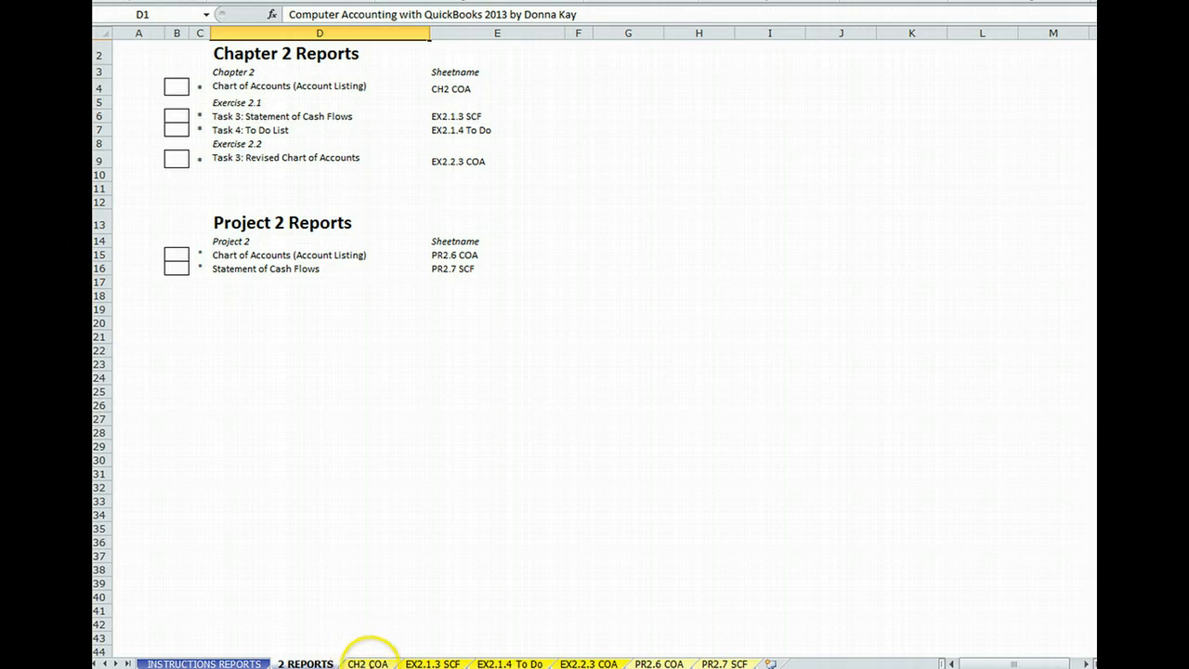
left_click(367, 664)
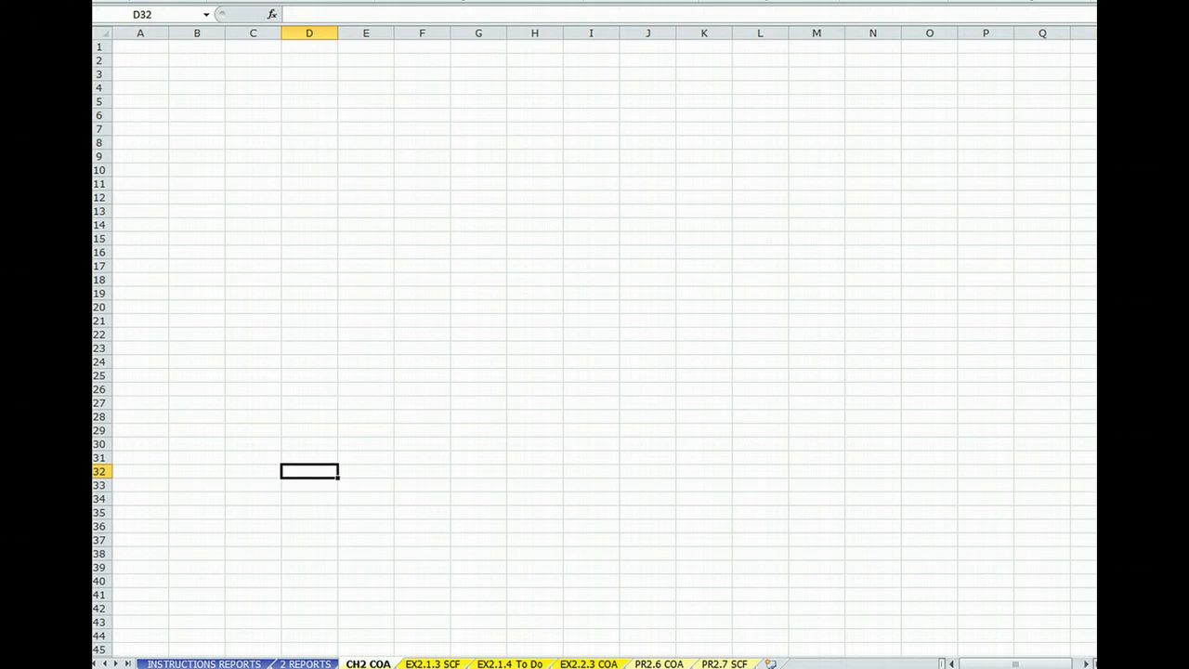
left_click(305, 663)
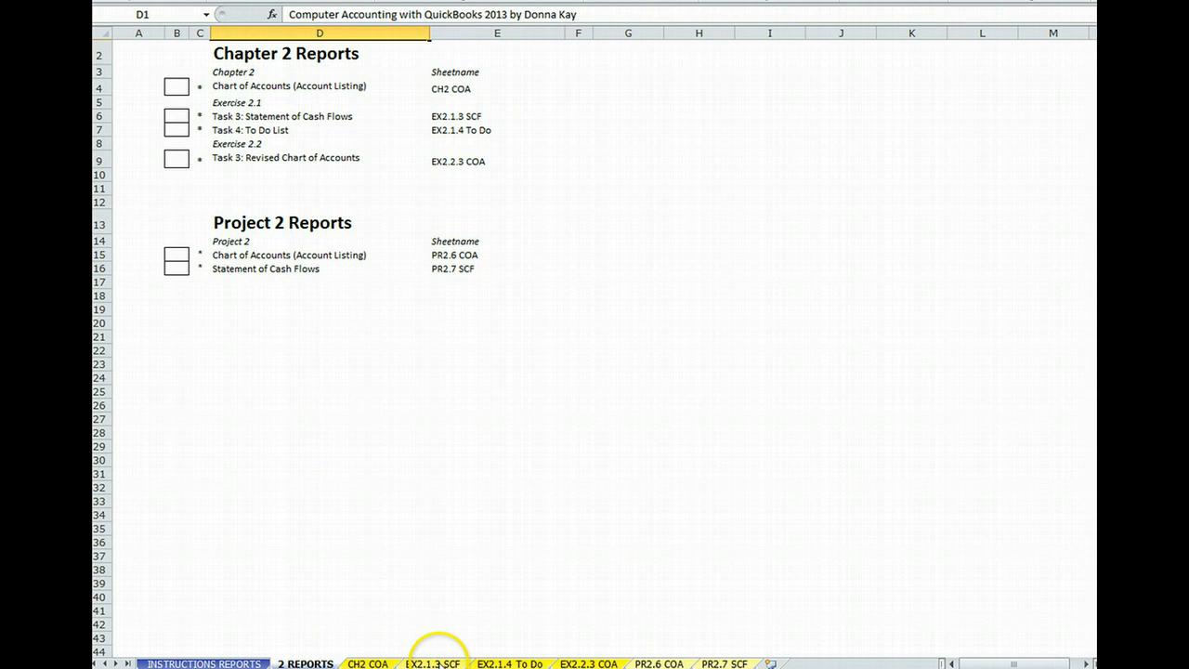
left_click(440, 664)
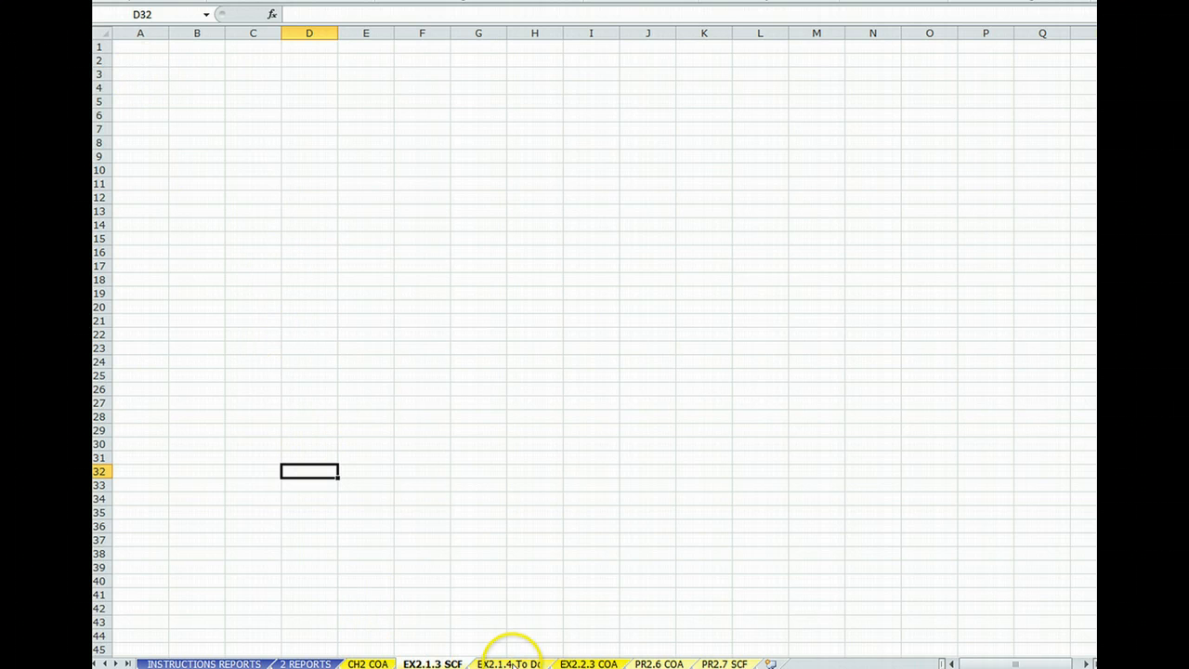
left_click(312, 661)
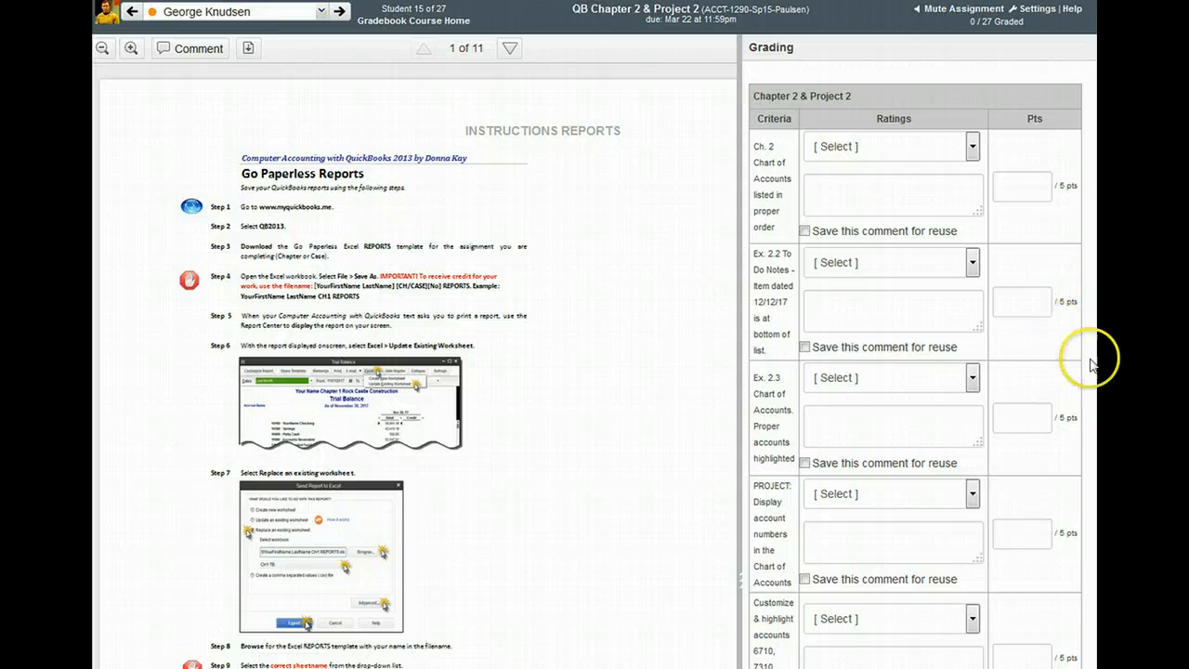
Step: Review all criteria in the Chapter 2 & Project 2 grading rubric in Canvas, down to the total points
scroll(595, 335, "down", 5)
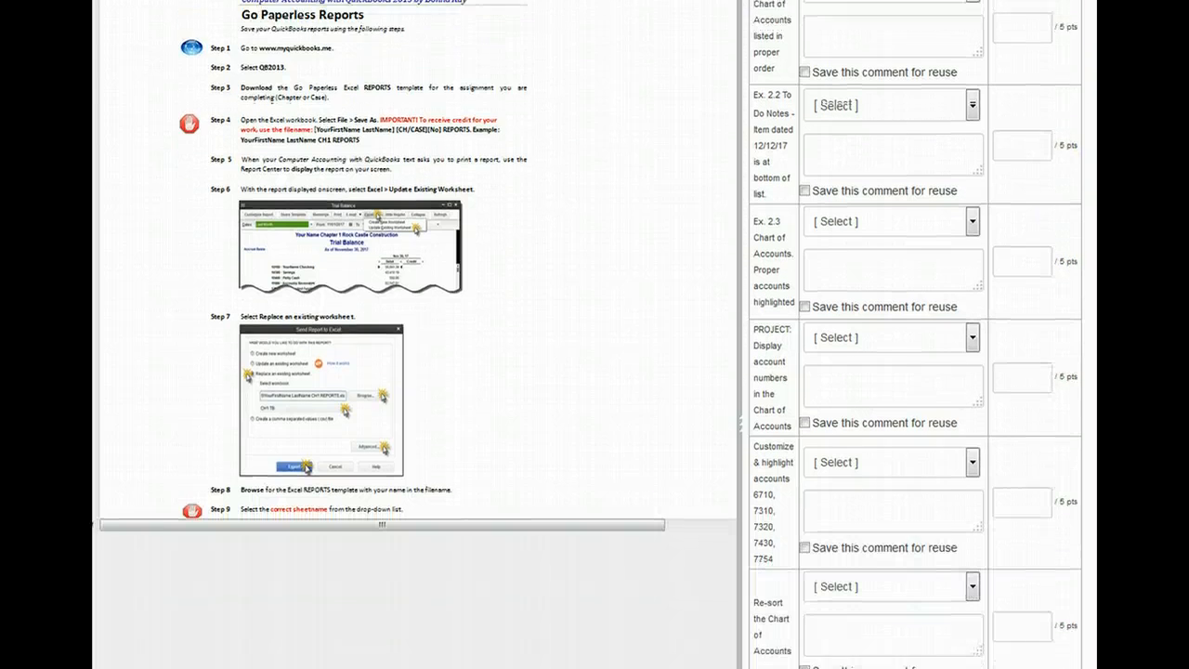
scroll(595, 335, "down", 1)
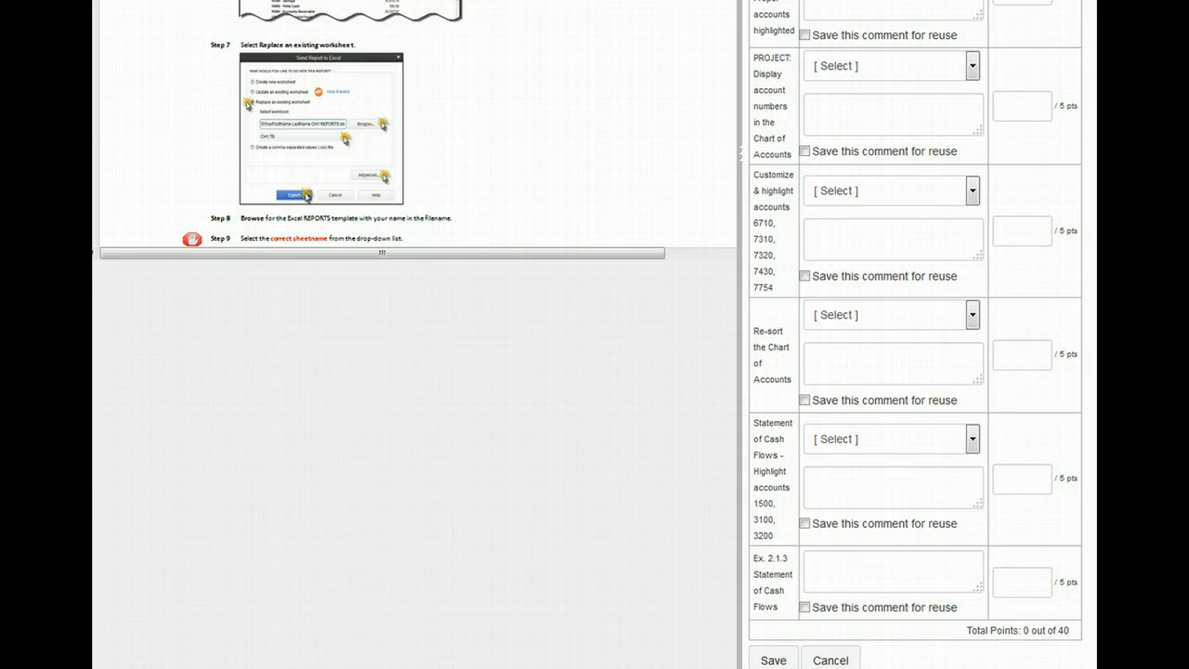
Step: Read further in the QuickBooks Assignment Instructions in Word, and point out the CH2 REPORTS template on the My QuickBooks page
mouse_move(409, 664)
left_click(455, 604)
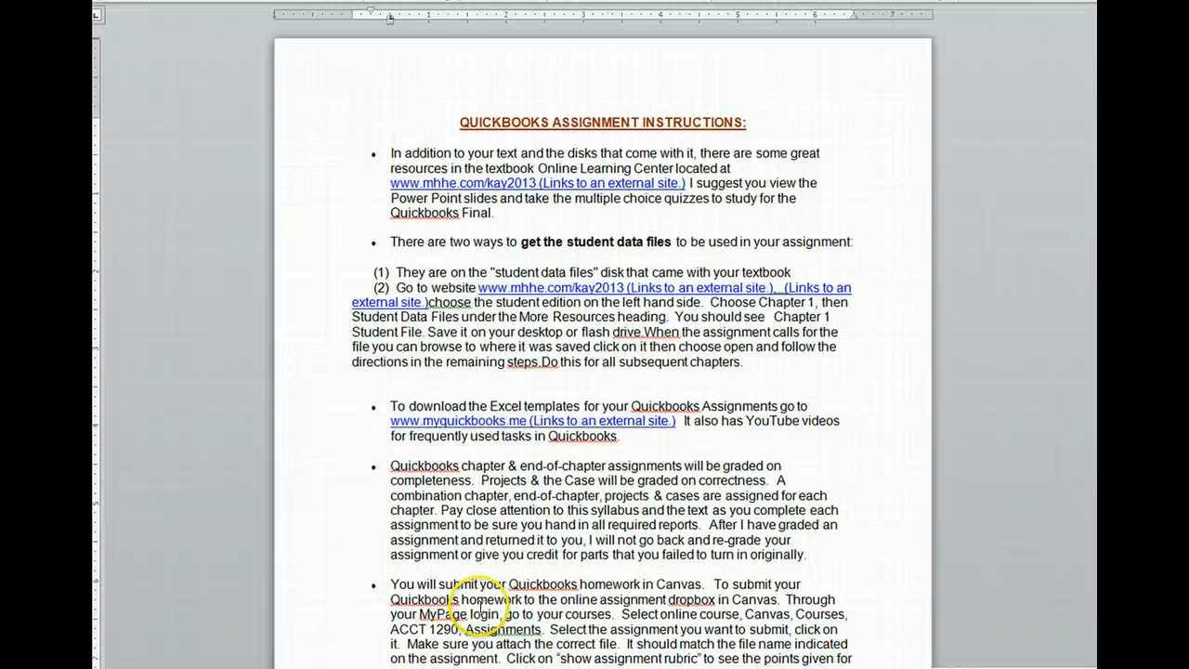
scroll(692, 392, "down", 9)
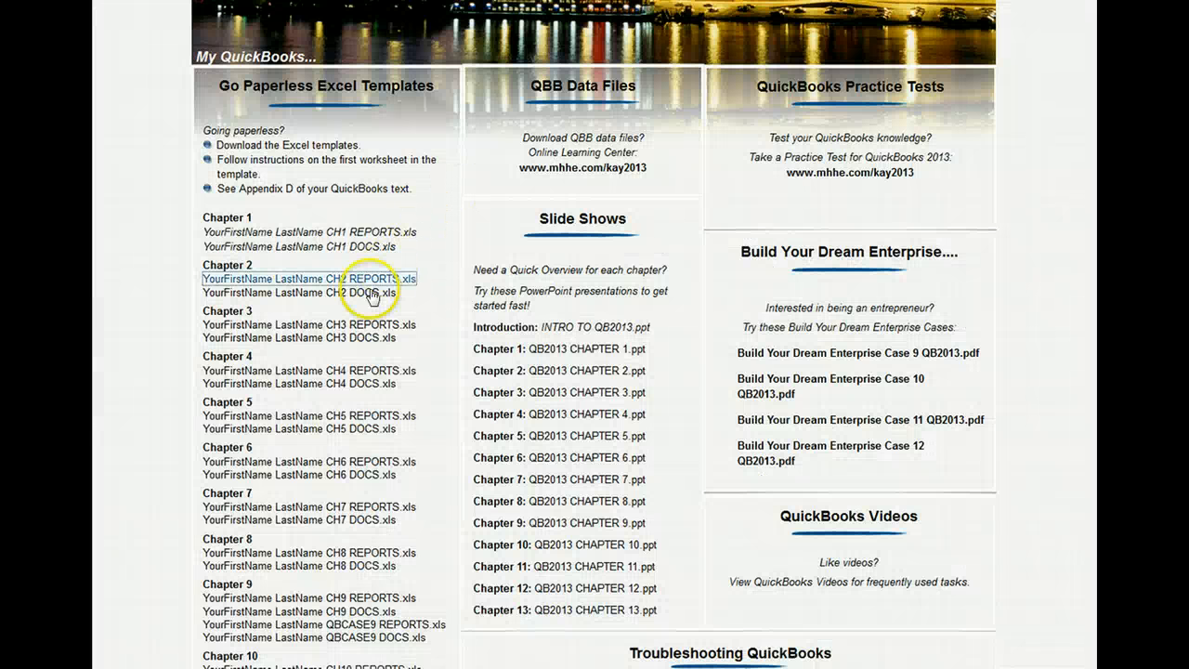
left_click(312, 279)
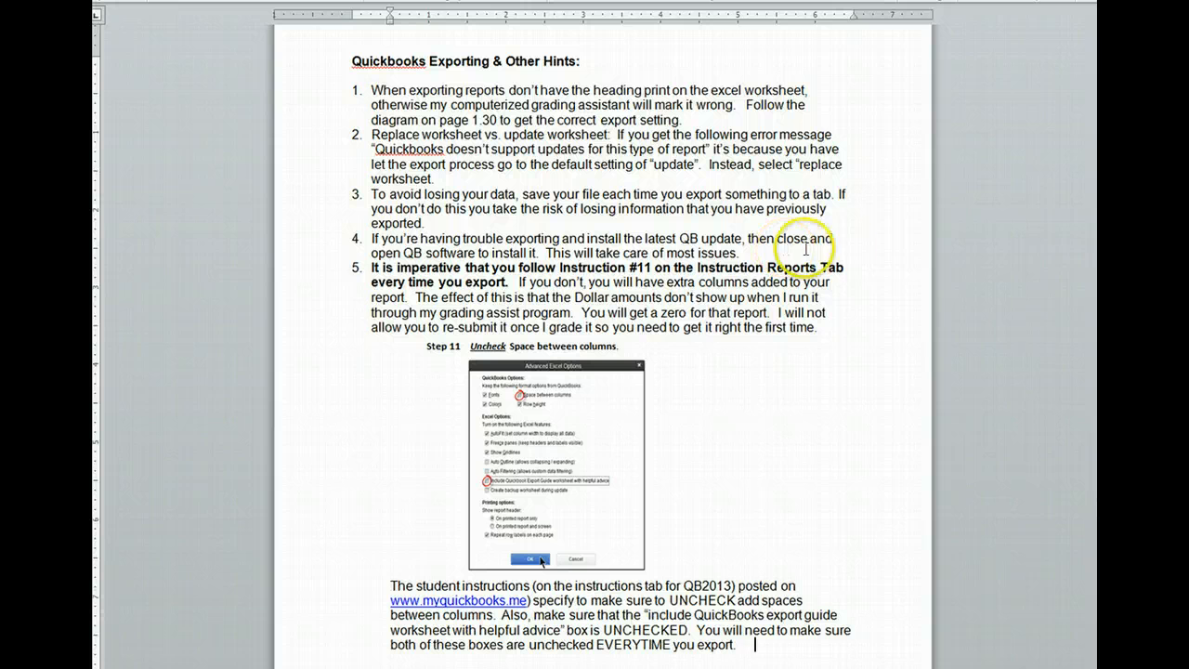
Step: Read the exporting hints in Word and compare them with the export option steps on Excel's INSTRUCTIONS REPORTS sheet
left_click_drag(1103, 232, 1103, 273)
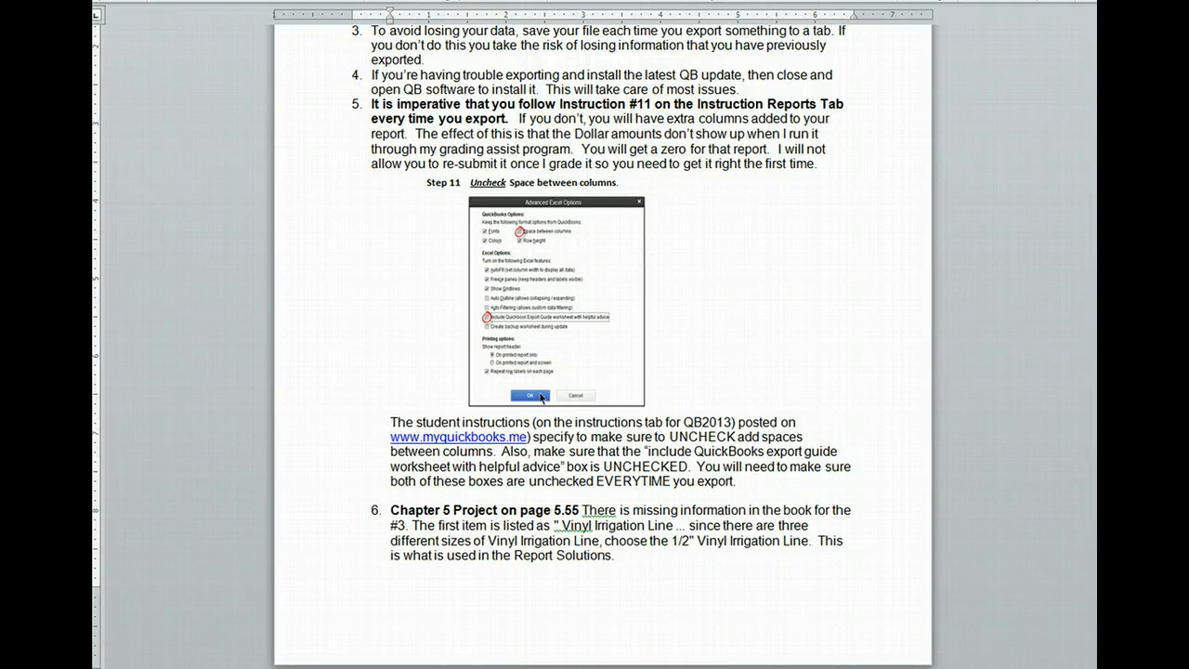
key("alt+Tab")
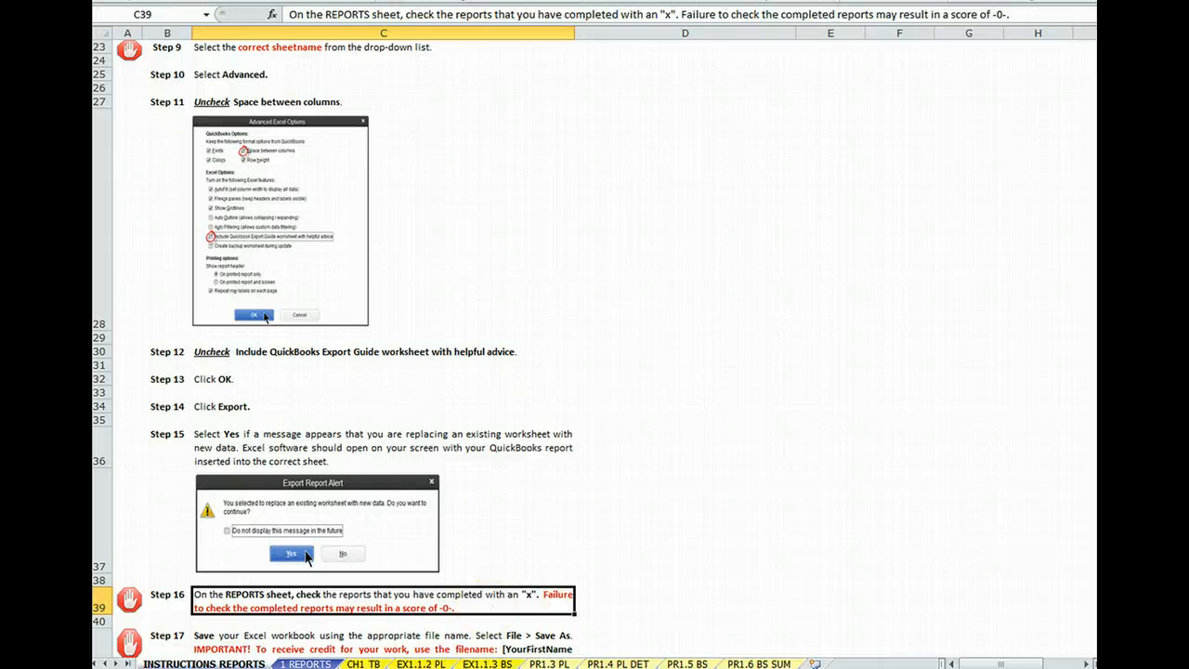
Step: Return to the Quickbooks Exporting Hints document in Word and read the Chapter 5 Project and Chapter 11 hints
left_click(500, 618)
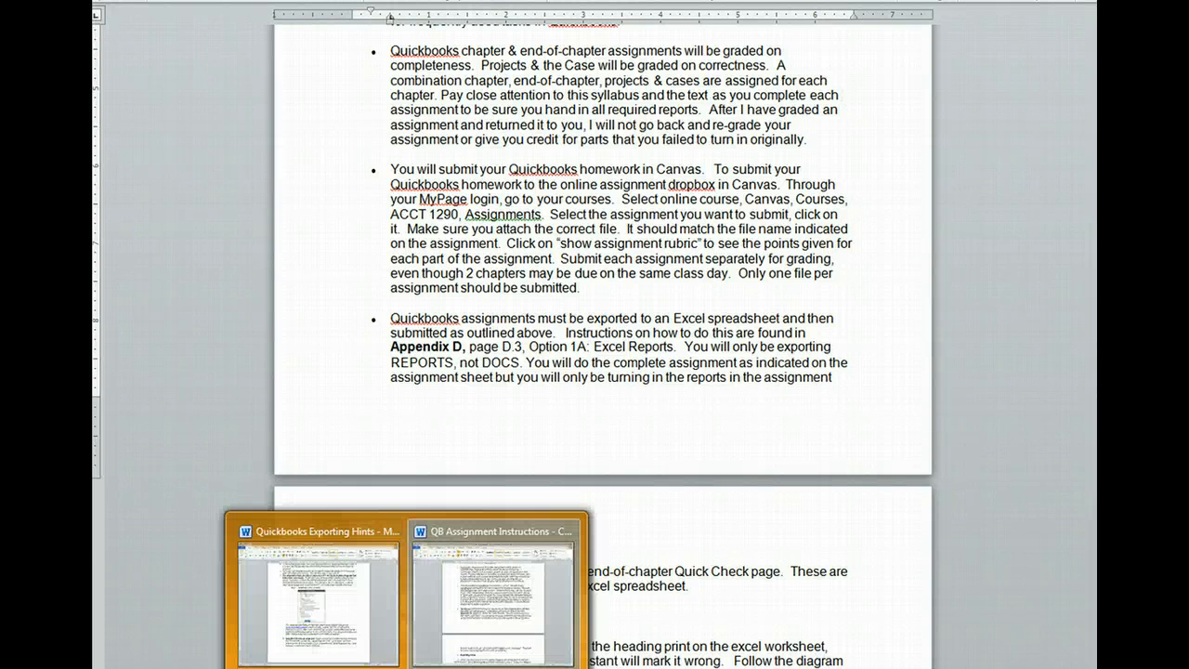
left_click(337, 633)
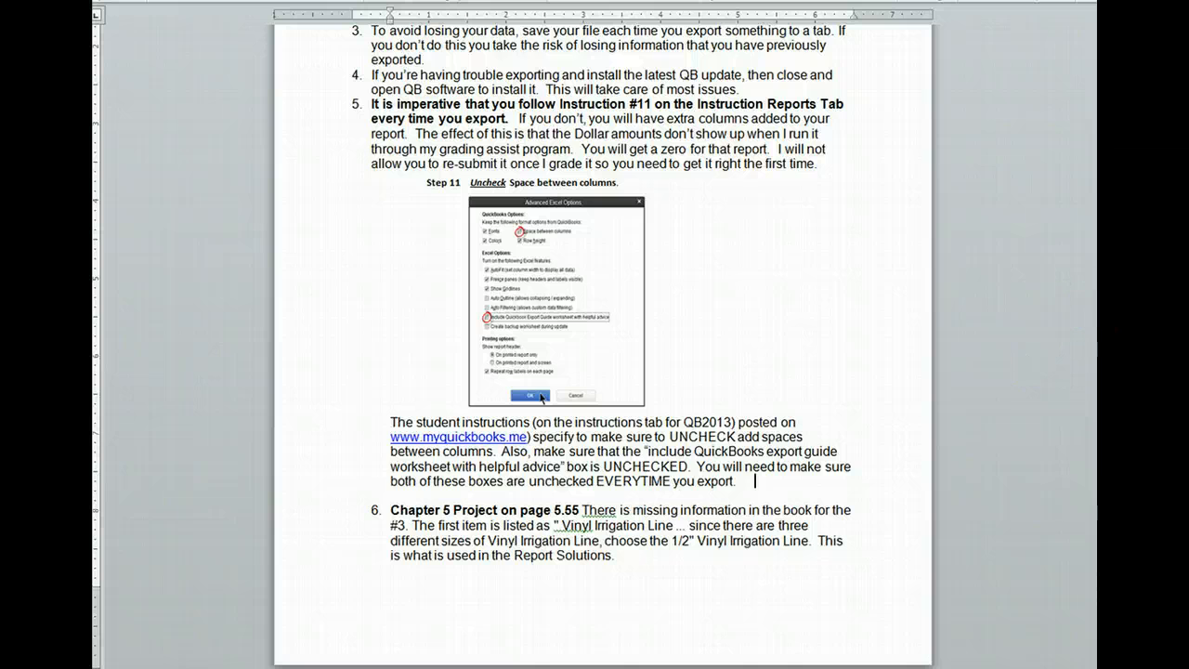
left_click_drag(1094, 302, 1094, 372)
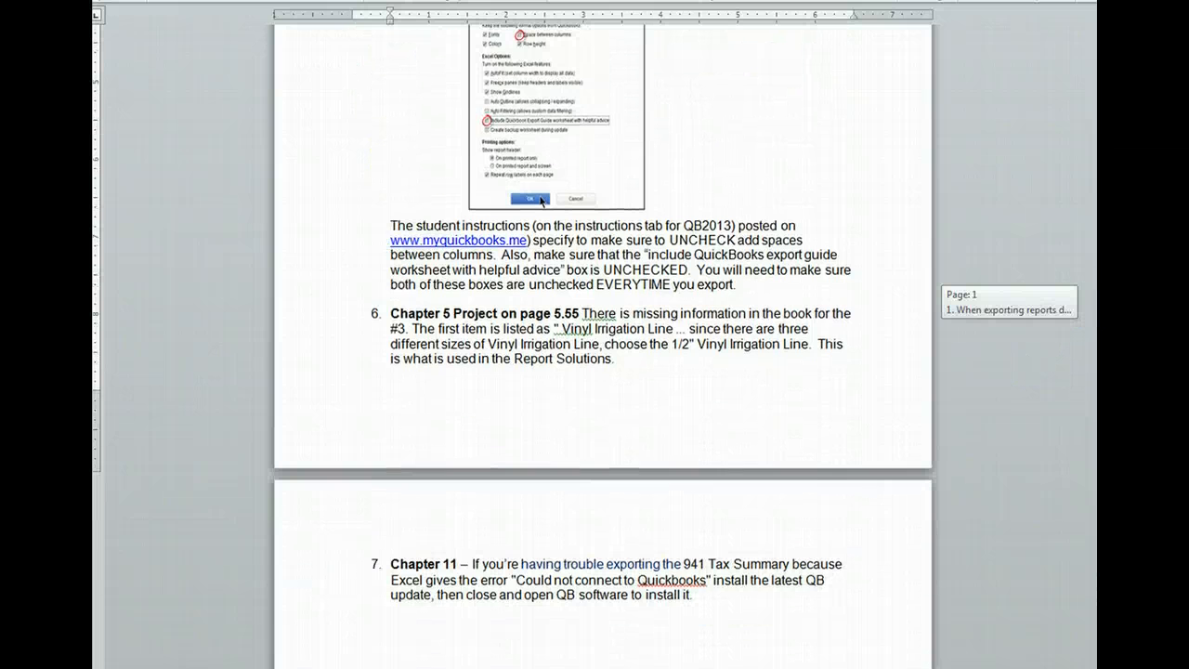
left_click_drag(1094, 371, 1094, 363)
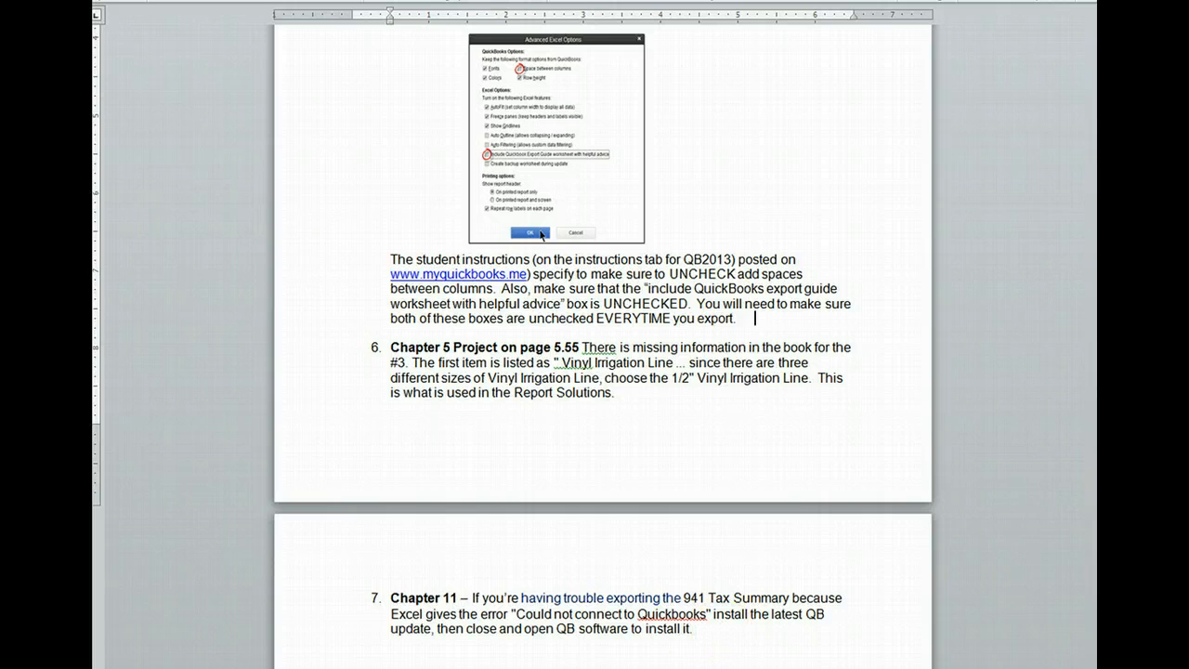
scroll(385, 550, "down", 5)
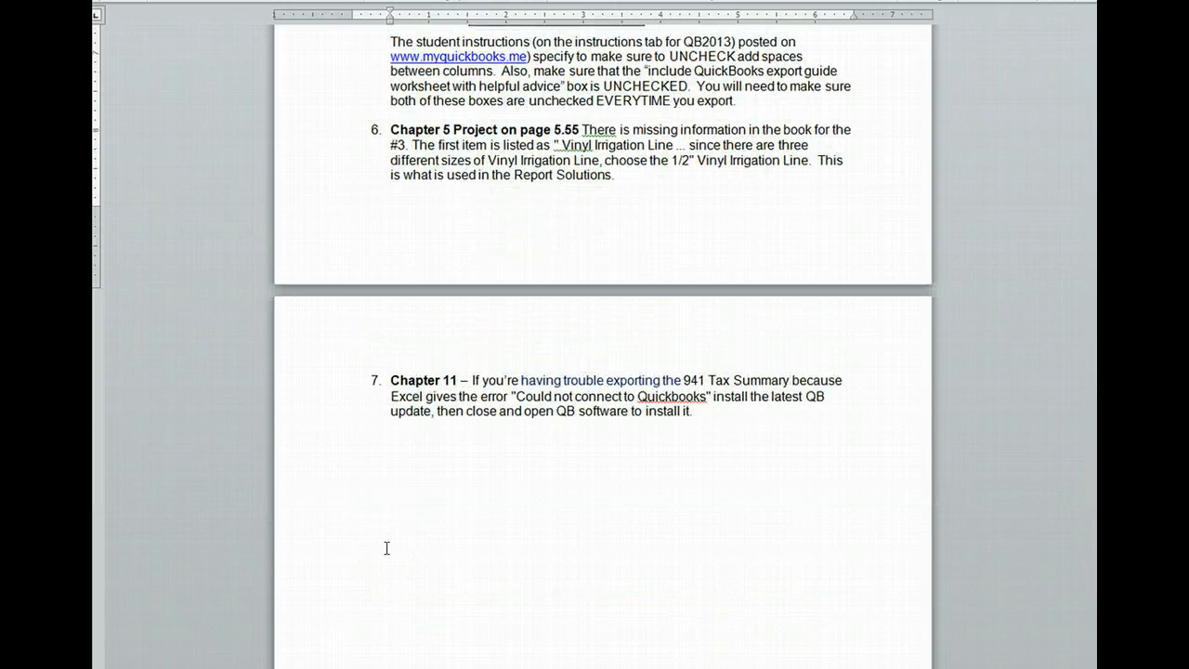